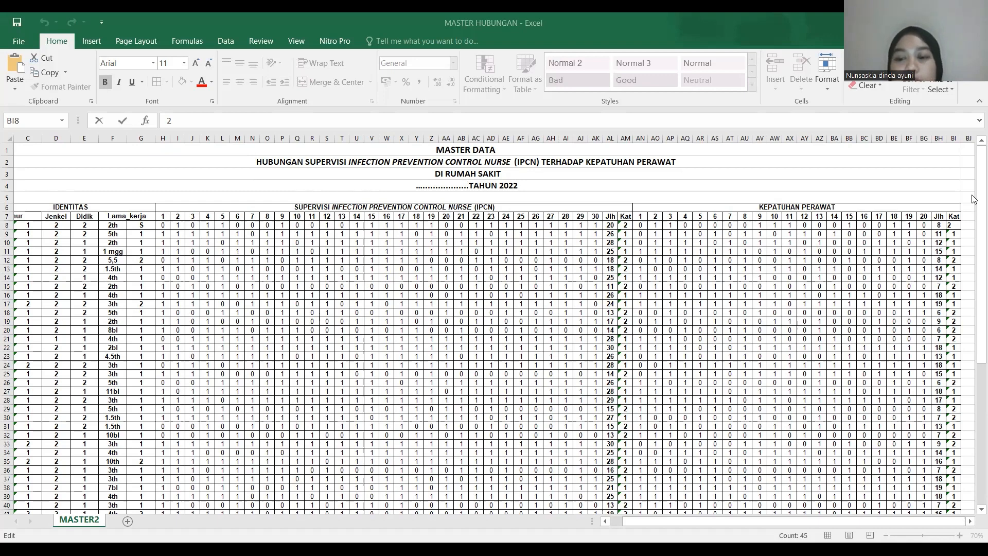
Switch from the Excel master data to SPSS and paste the supervision and nurse-compliance category values into the first two data columns.
scroll(972, 201, "down", 13)
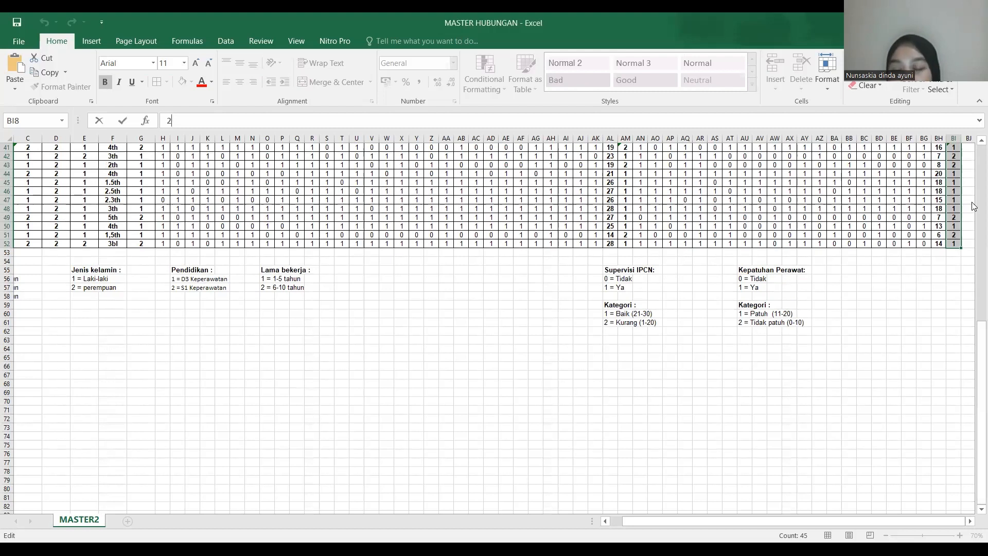
scroll(974, 206, "up", 13)
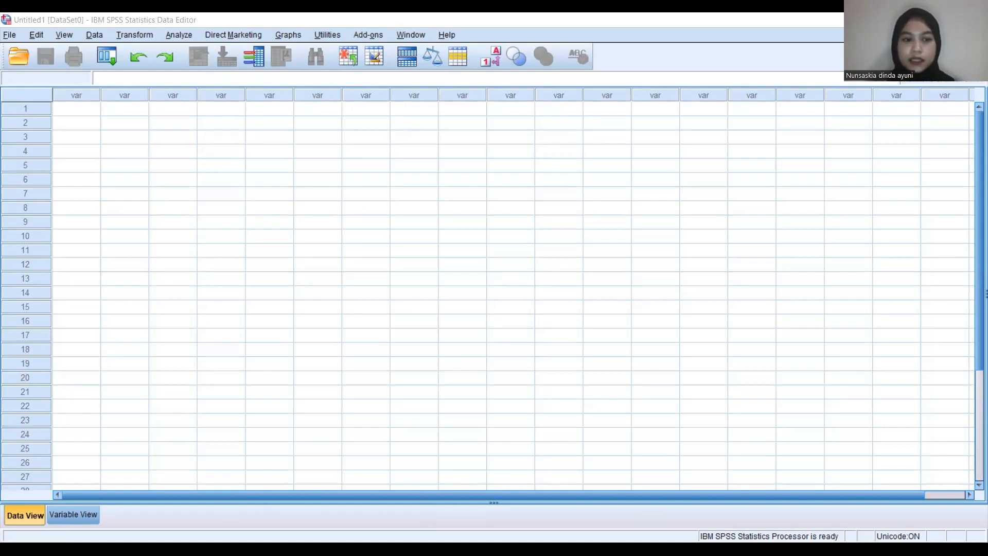
left_click(498, 161)
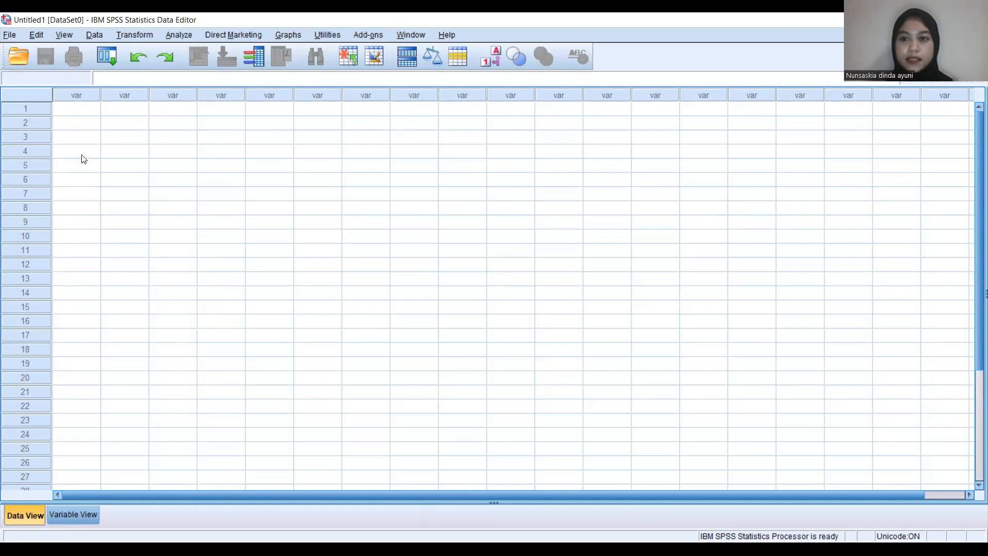
left_click(80, 109)
key("ctrl+v")
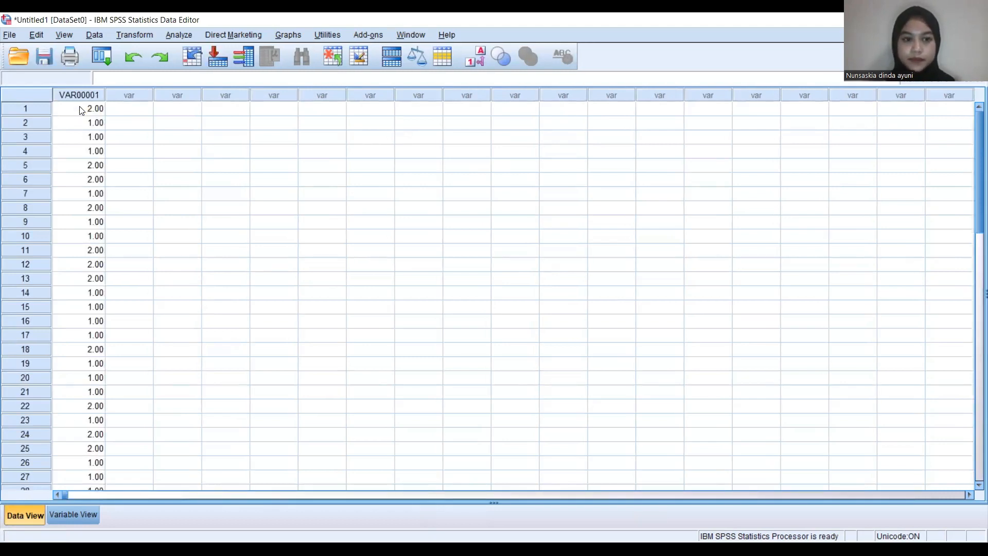
left_click(130, 109)
key("ctrl+v")
left_click(145, 195)
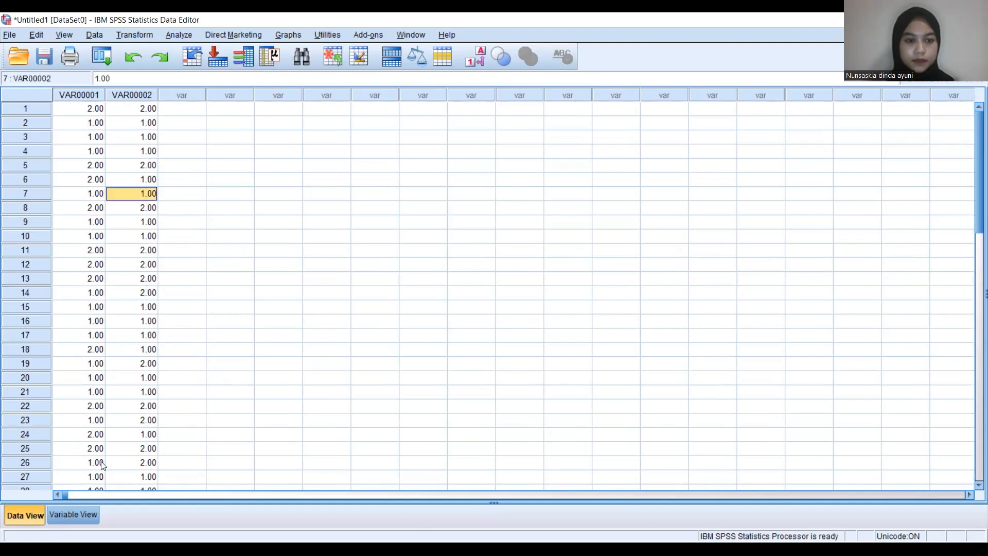
Rename the first variable as IPCN and the second variable as KP.
left_click(75, 514)
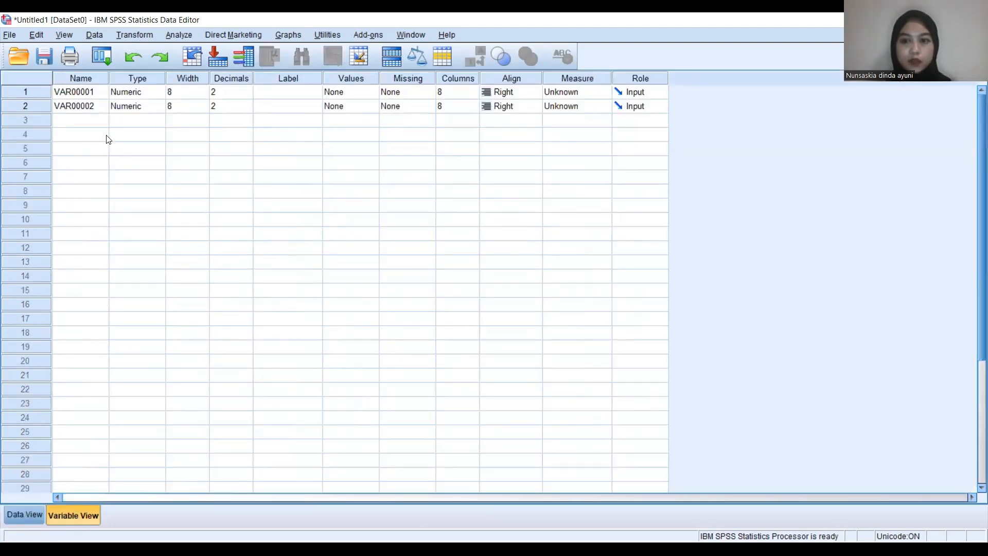
double_click(89, 92)
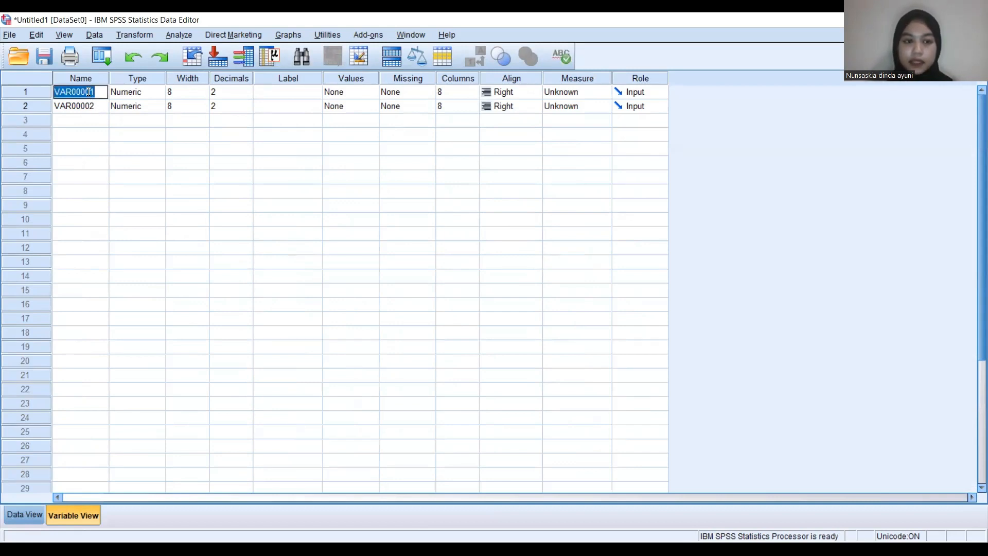
key("BackSpace")
type("IPCN")
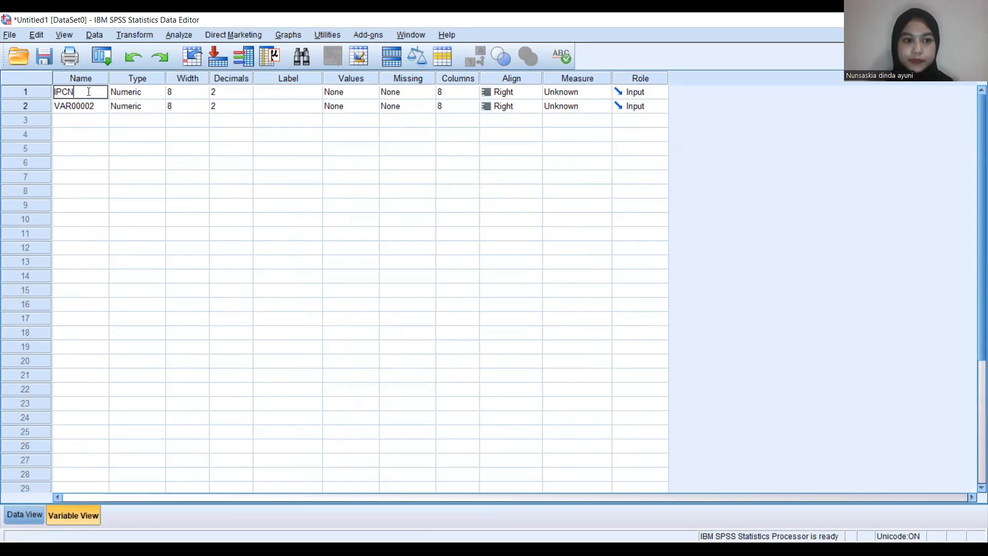
left_click(88, 106)
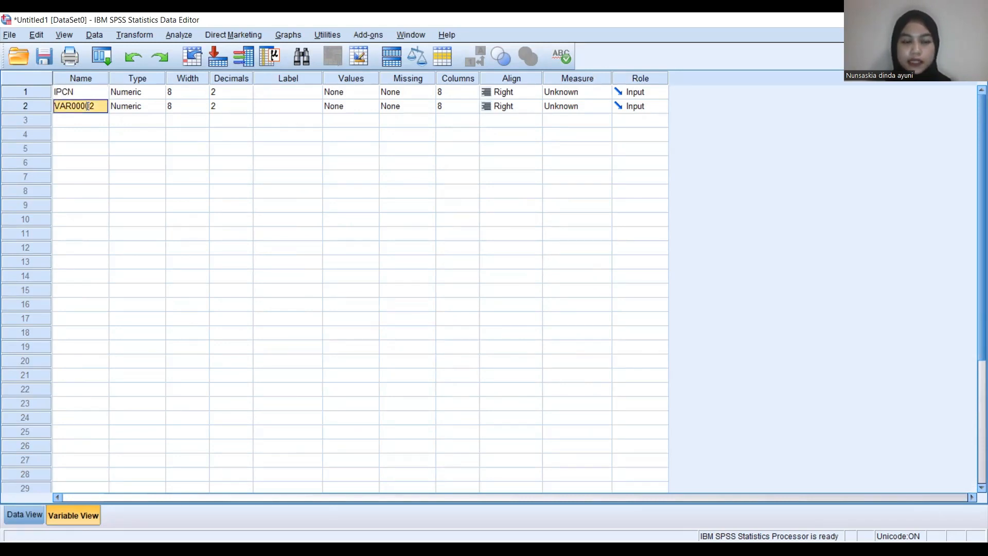
type("KP")
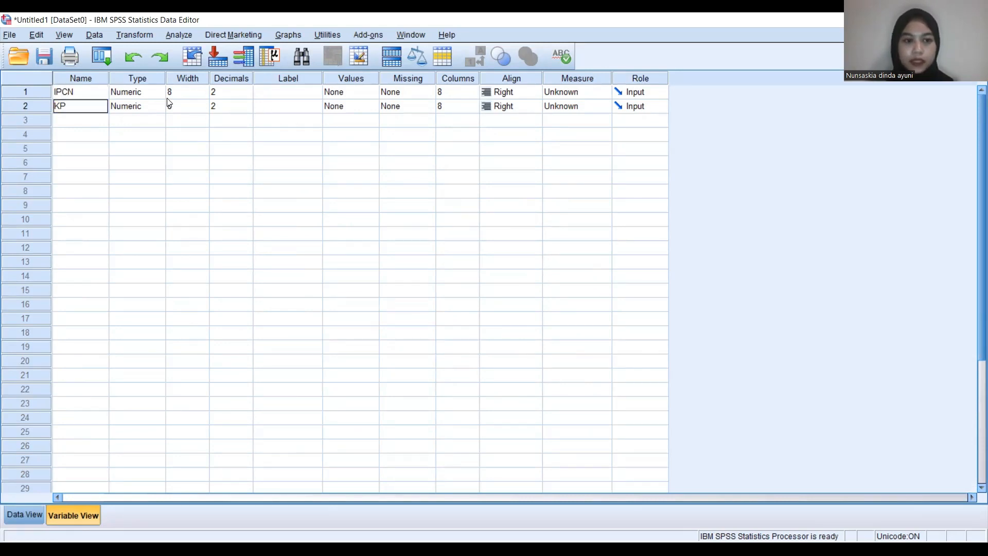
Set the decimals of both the IPCN and KP variables to 0.
left_click(249, 95)
left_click(247, 95)
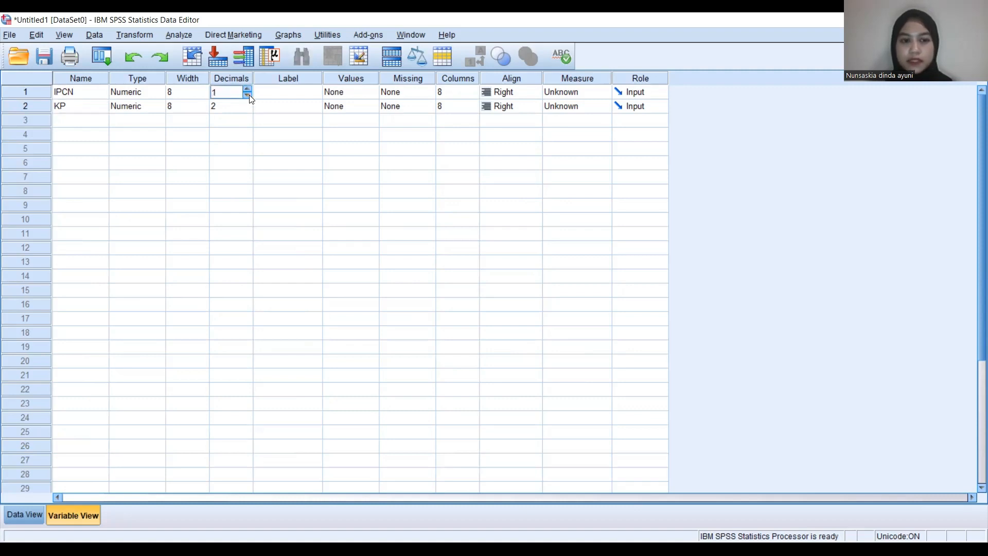
left_click(249, 95)
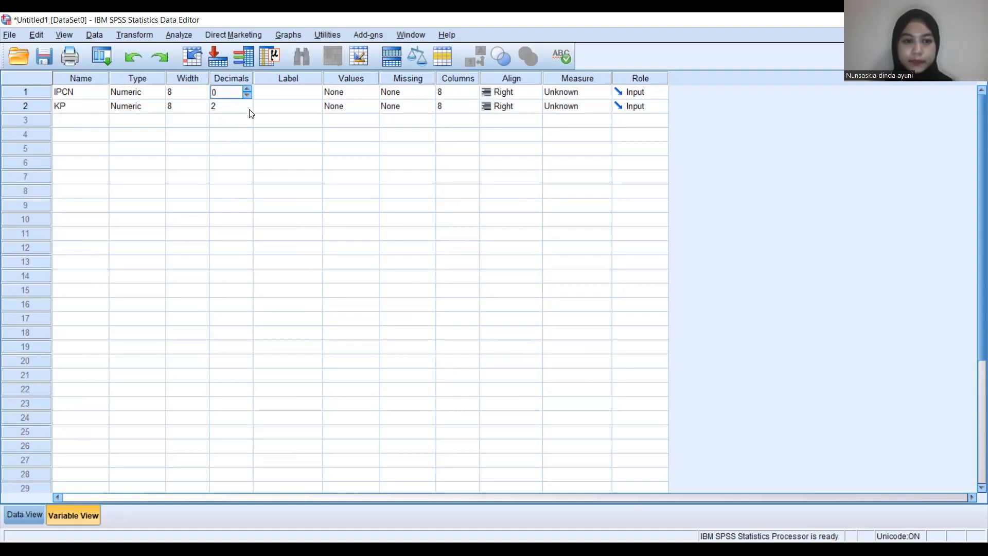
left_click(249, 109)
left_click(249, 109)
left_click(248, 109)
Enter "Supervisi IPCN" as the label of the IPCN variable.
left_click(313, 95)
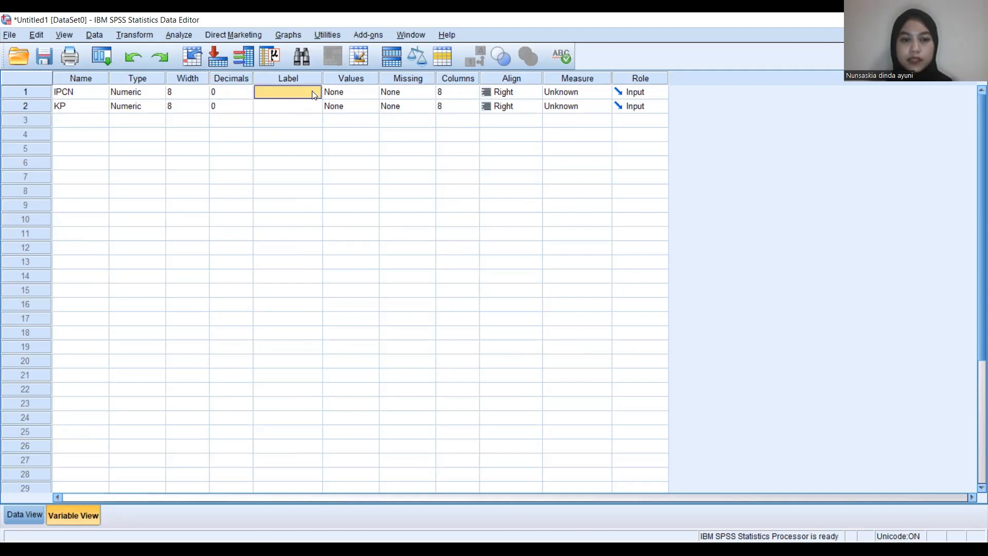
left_click(313, 94)
type("S")
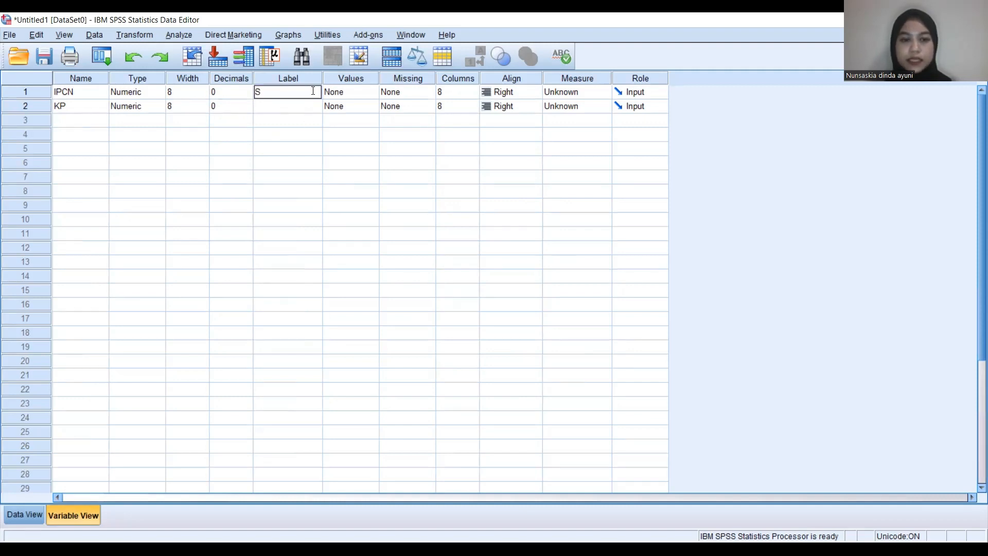
type("upervisi I")
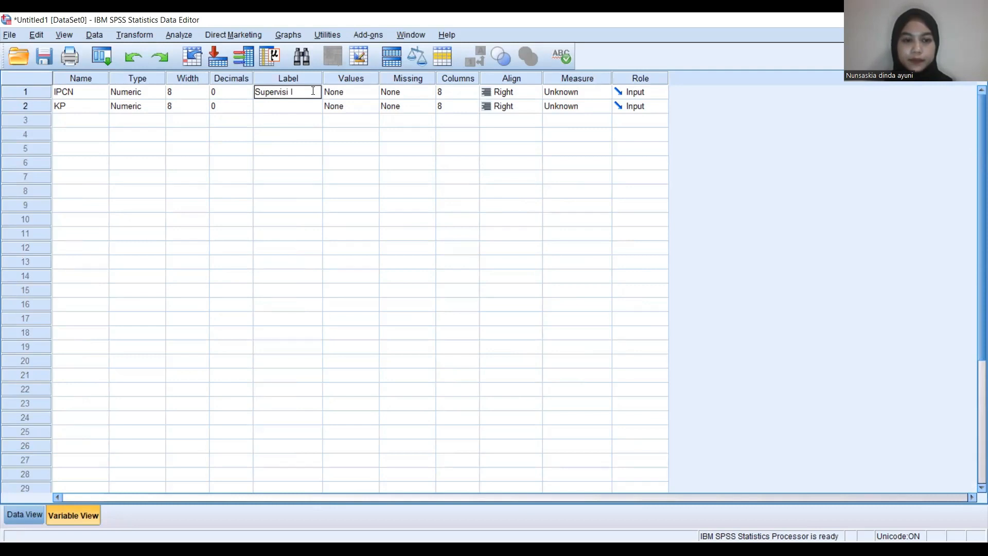
type("PCN")
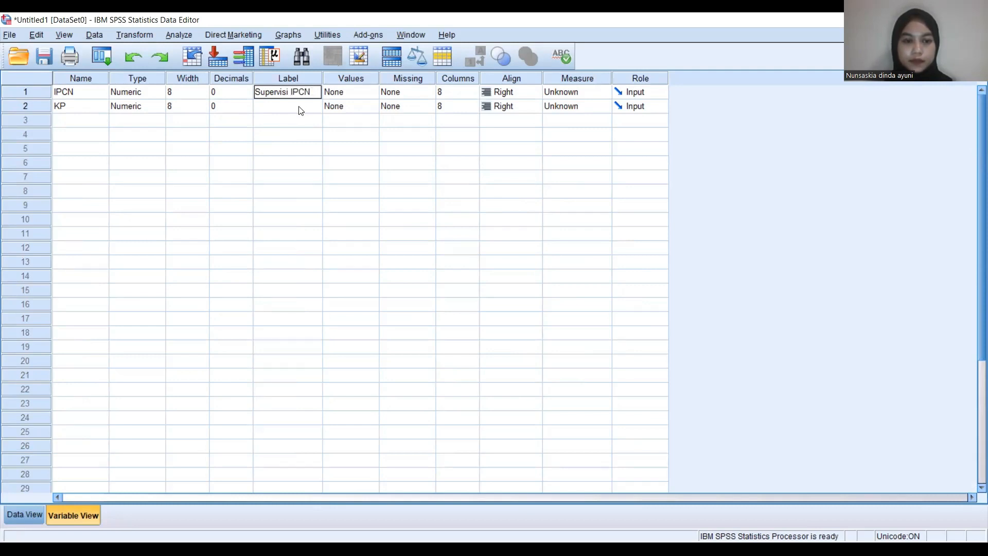
Enter "Kepatuhan Perawat" as the label of the KP variable.
left_click(295, 109)
type("K")
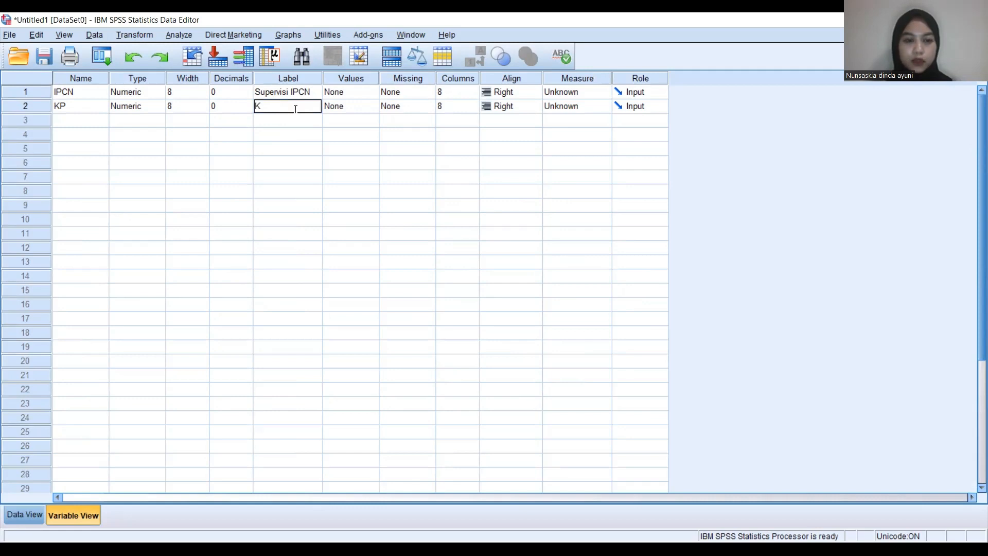
type("epatuhan P")
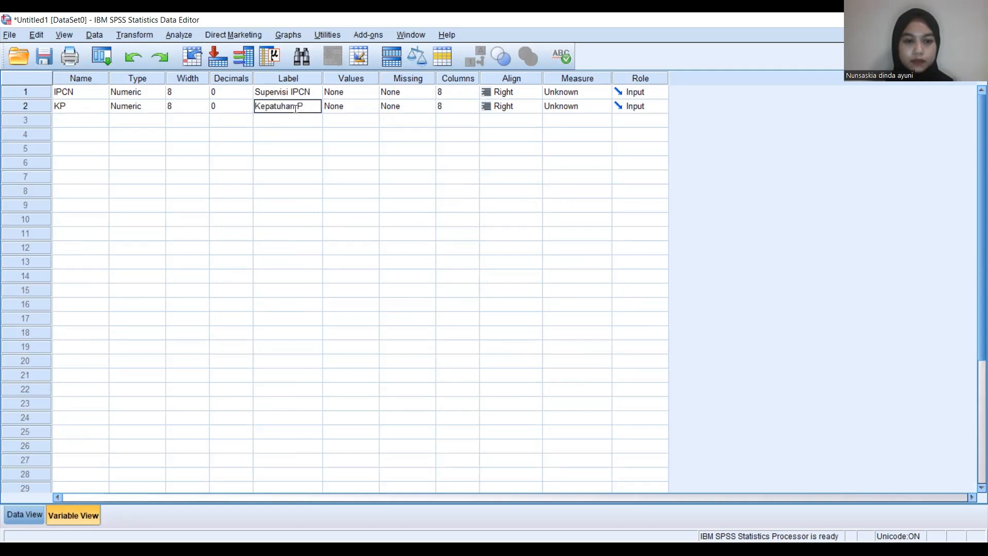
type("erawat")
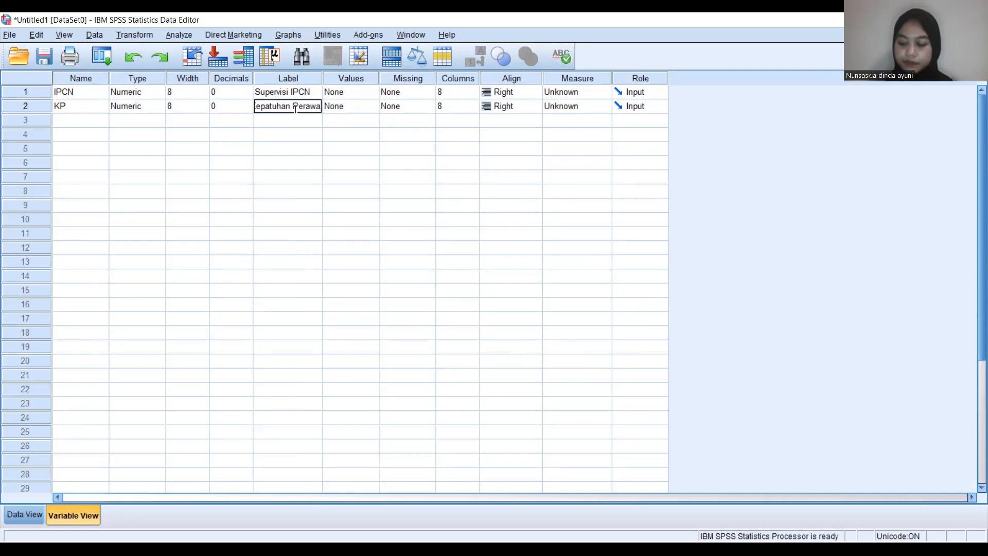
left_click(346, 118)
Define the value labels of the IPCN variable as 1 = "Baik" and 2 = "Kurang".
left_click(378, 93)
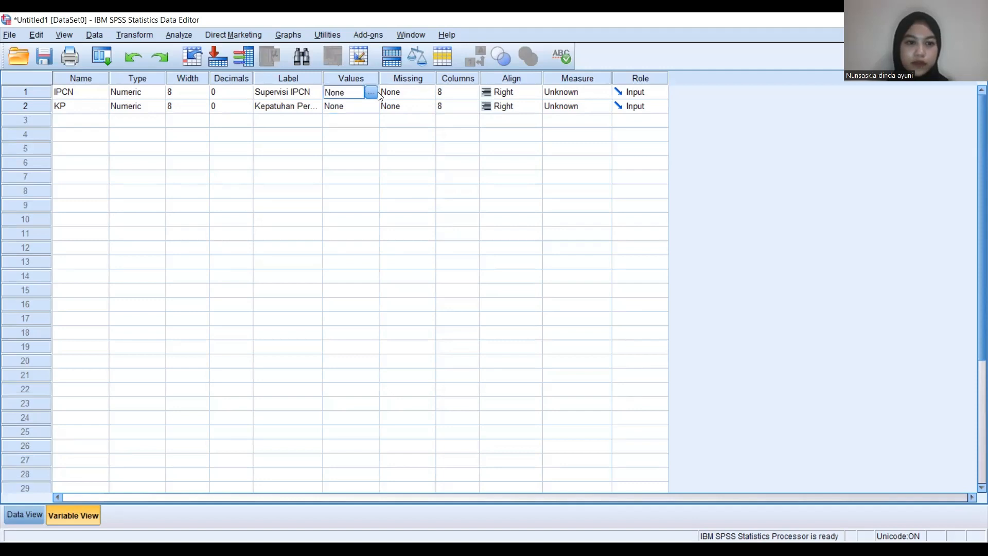
left_click(371, 92)
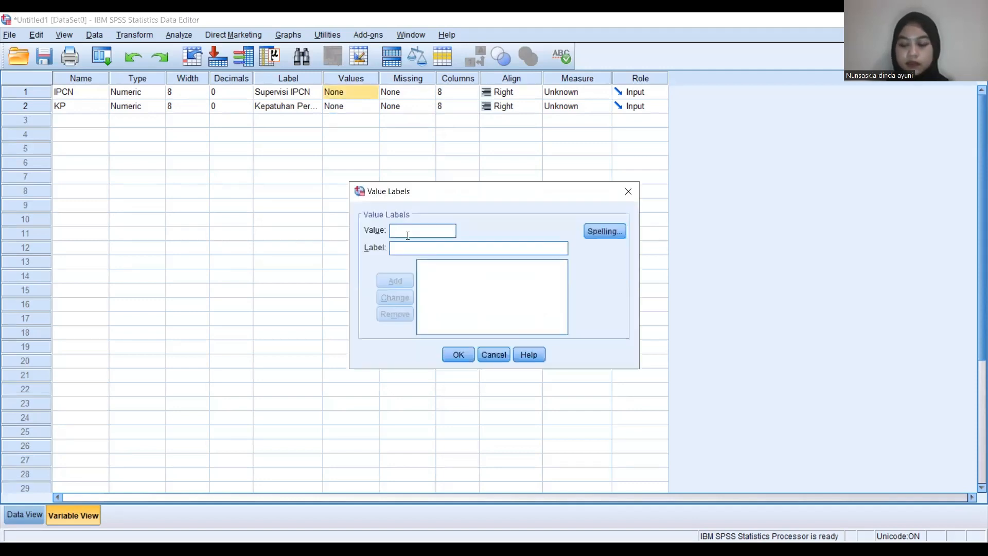
type("1")
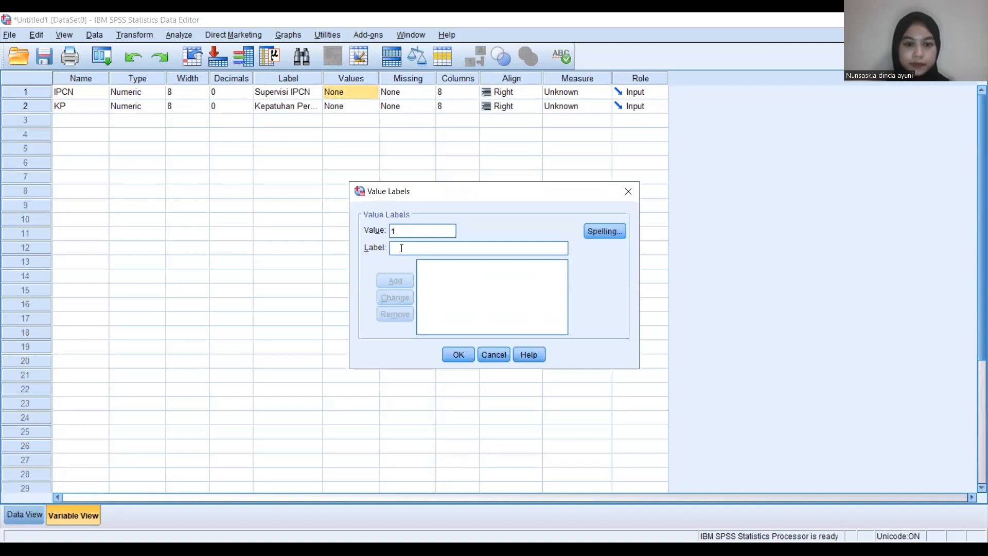
type("Baik")
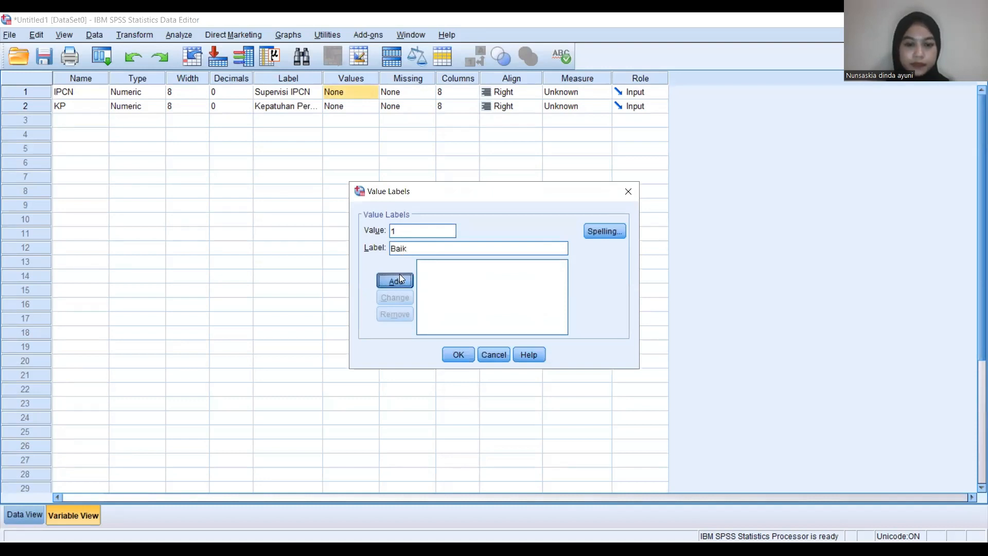
left_click(399, 274)
type("2")
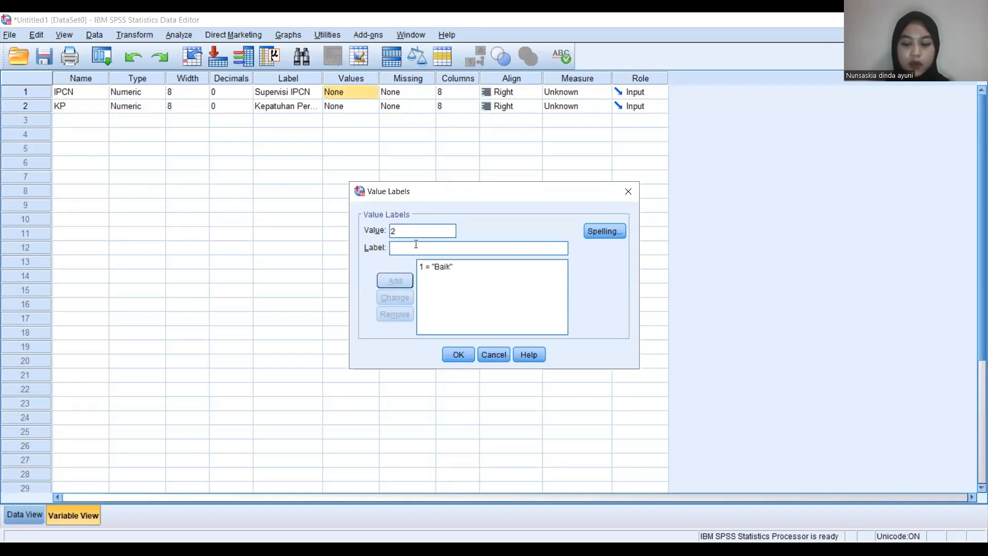
left_click(412, 247)
type("Ku")
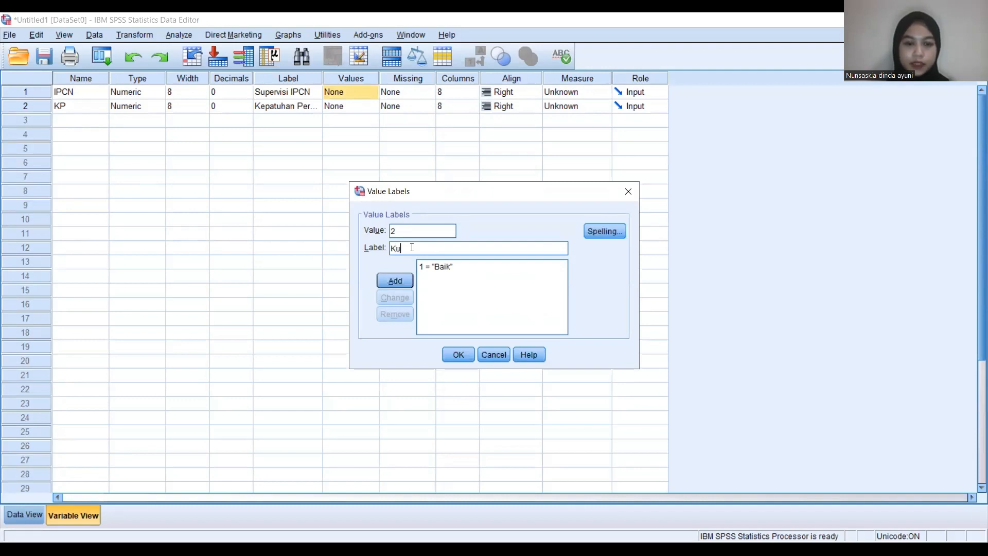
type("rang")
left_click(394, 281)
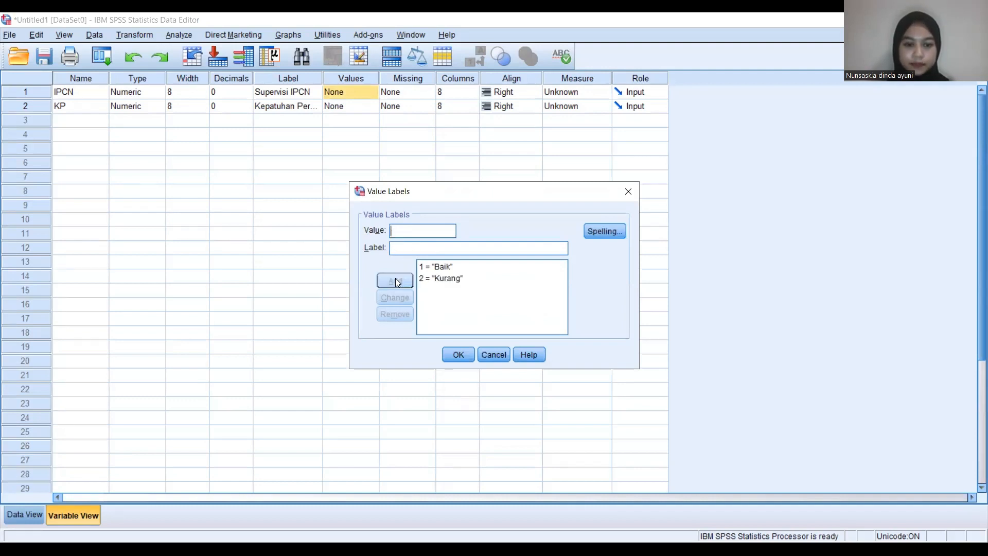
left_click(464, 354)
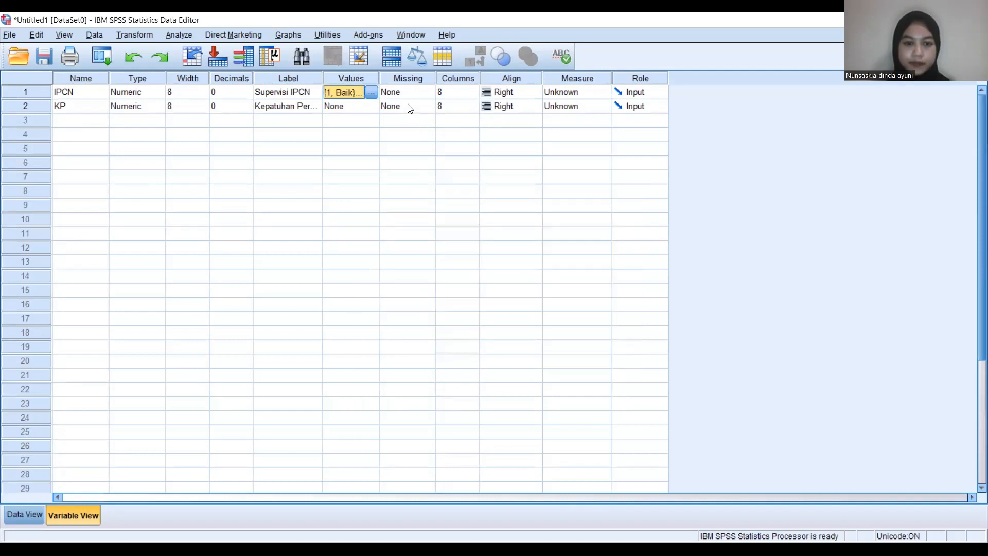
Define the value labels of the KP variable as 1 = "Patuh" and 2 = "Tidak Patuh".
left_click(373, 108)
left_click(371, 106)
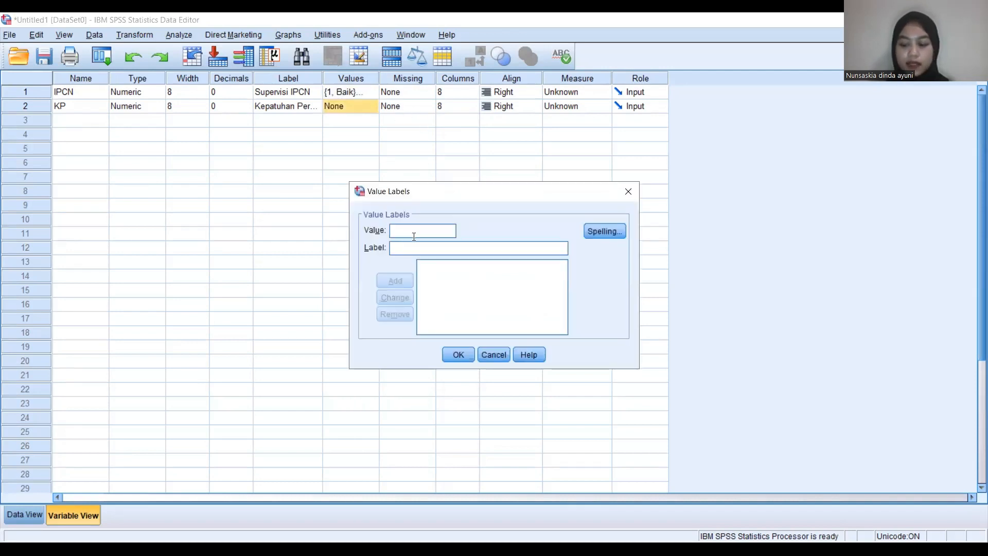
type("1")
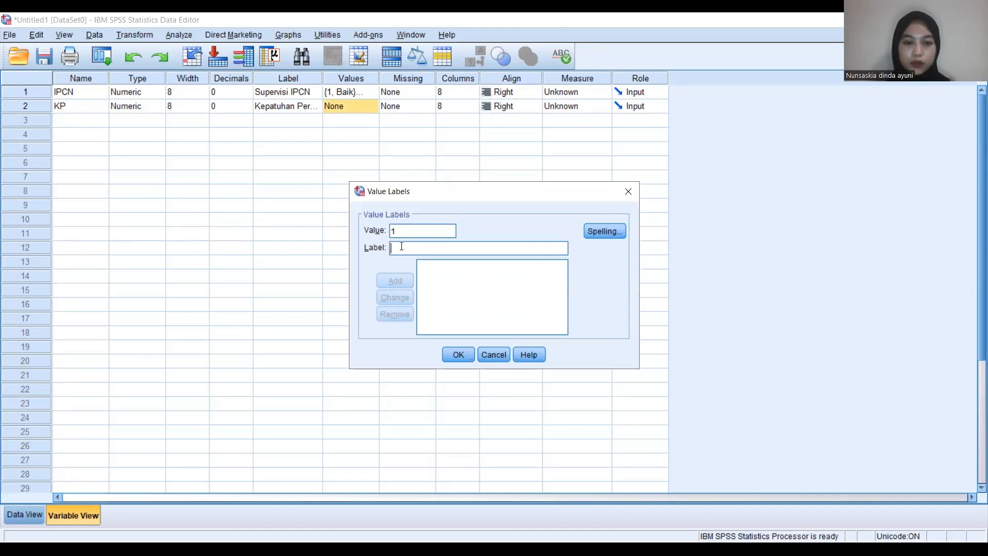
type("Patuh")
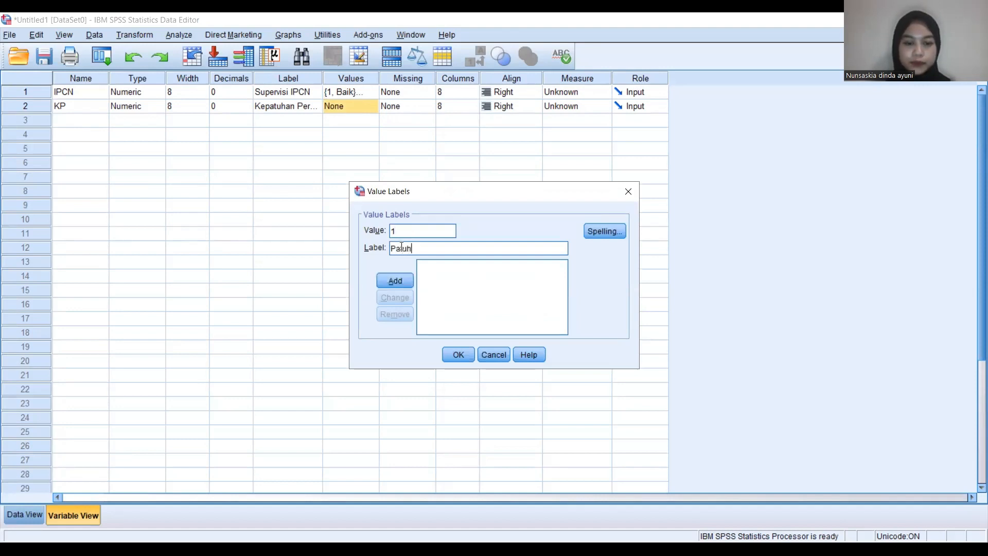
left_click(395, 280)
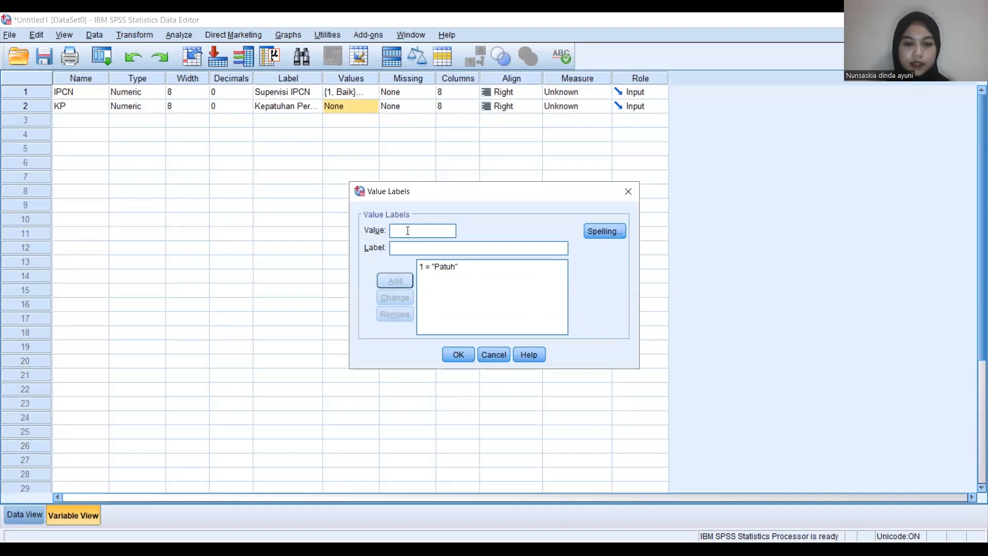
type("2")
left_click(404, 245)
type("Tida")
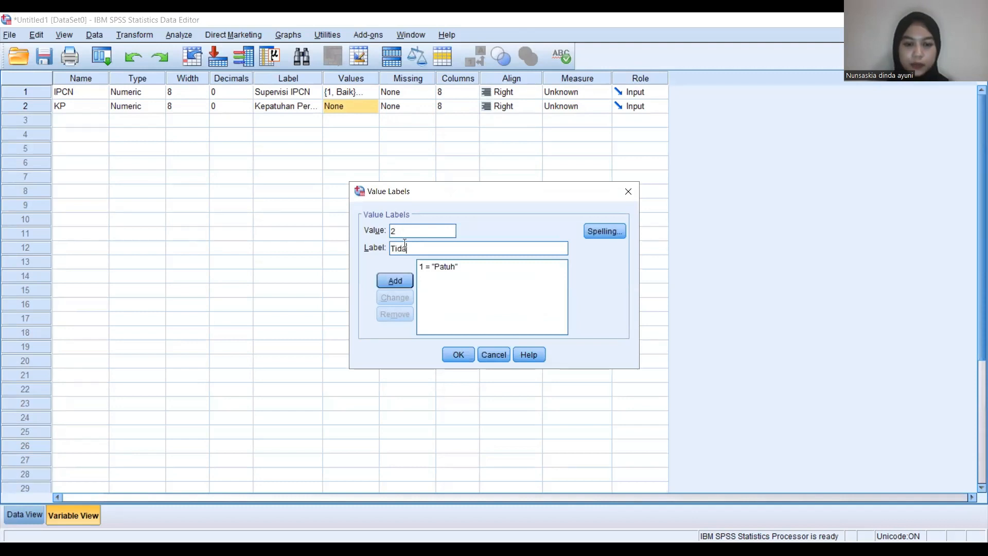
type("k Patuh")
left_click(401, 281)
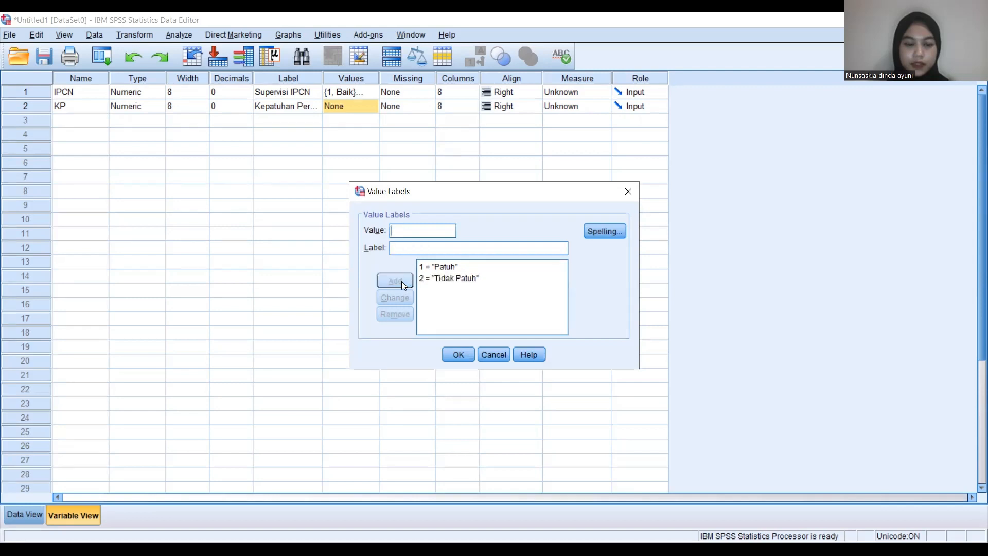
left_click(462, 353)
Set the measurement level of both the IPCN and KP variables to Ordinal.
left_click(594, 94)
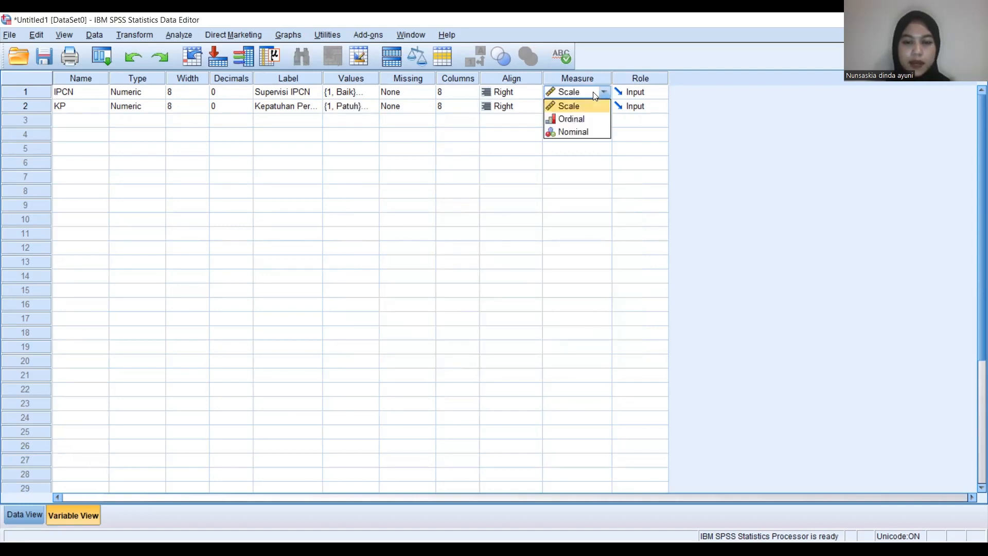
left_click(584, 118)
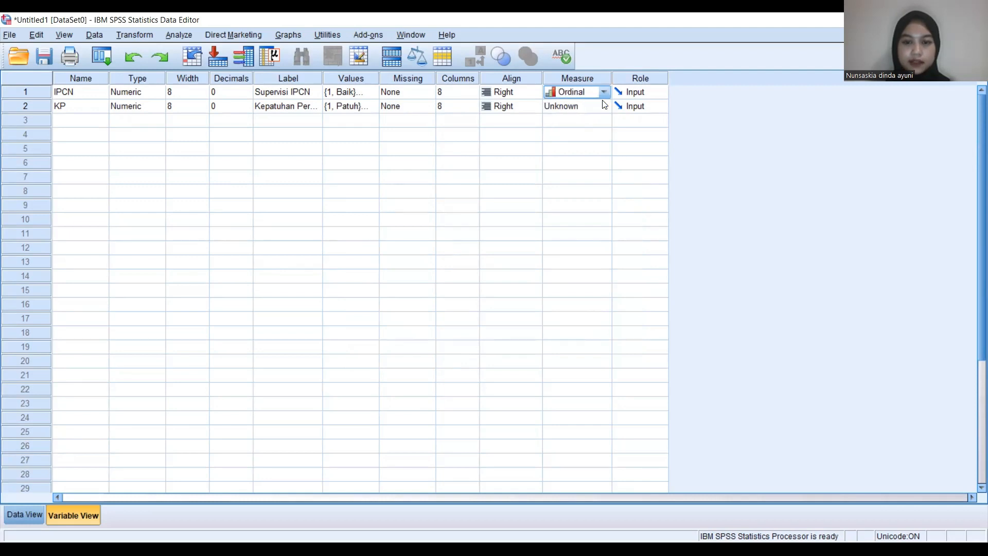
left_click(603, 107)
left_click(569, 131)
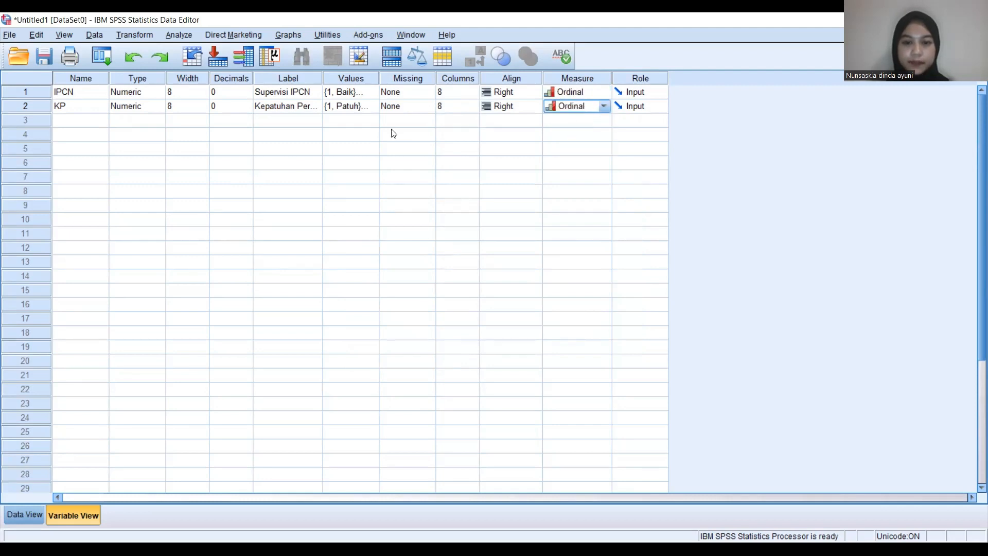
Set up a Crosstabs analysis with Supervisi IPCN as the row variable and Kepatuhan Perawat as the column variable.
left_click(179, 37)
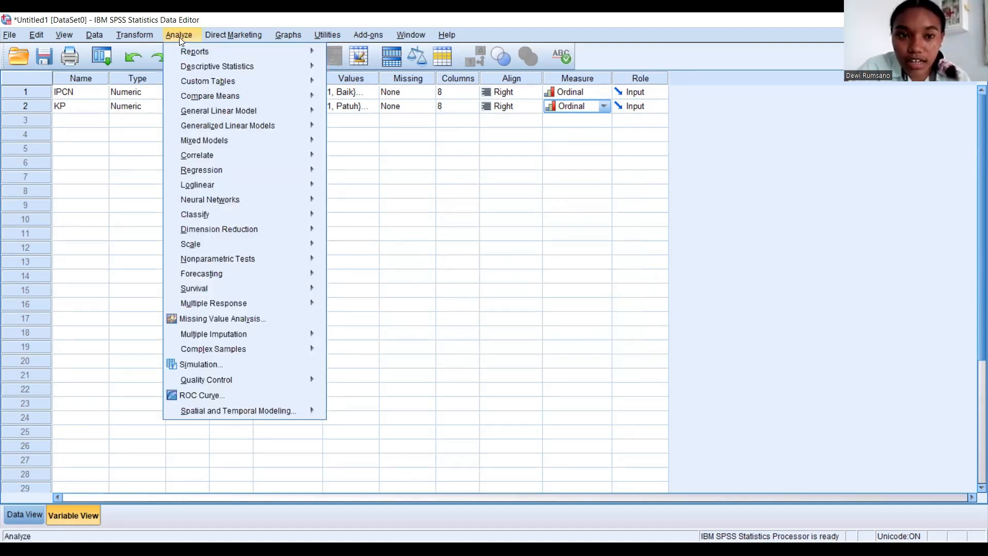
mouse_move(262, 70)
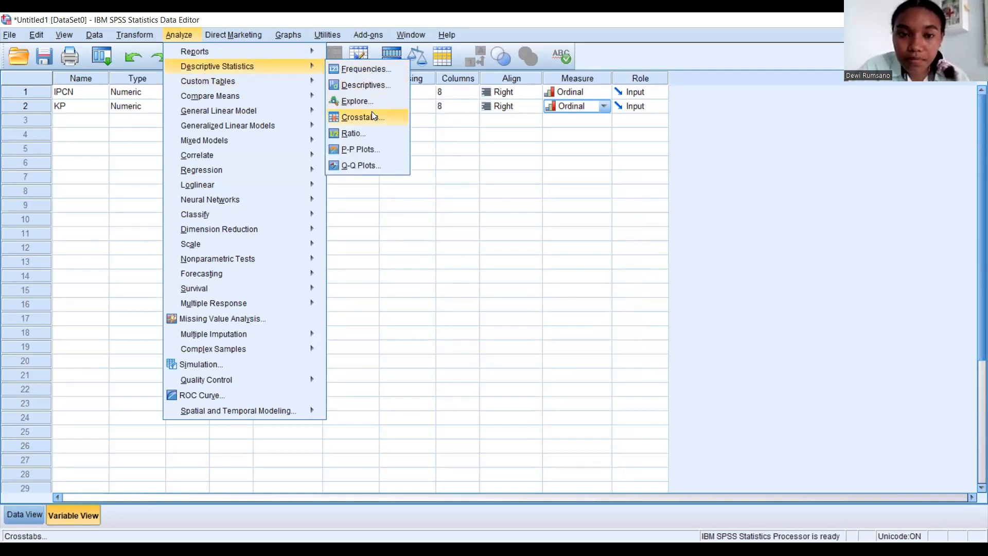
left_click(372, 111)
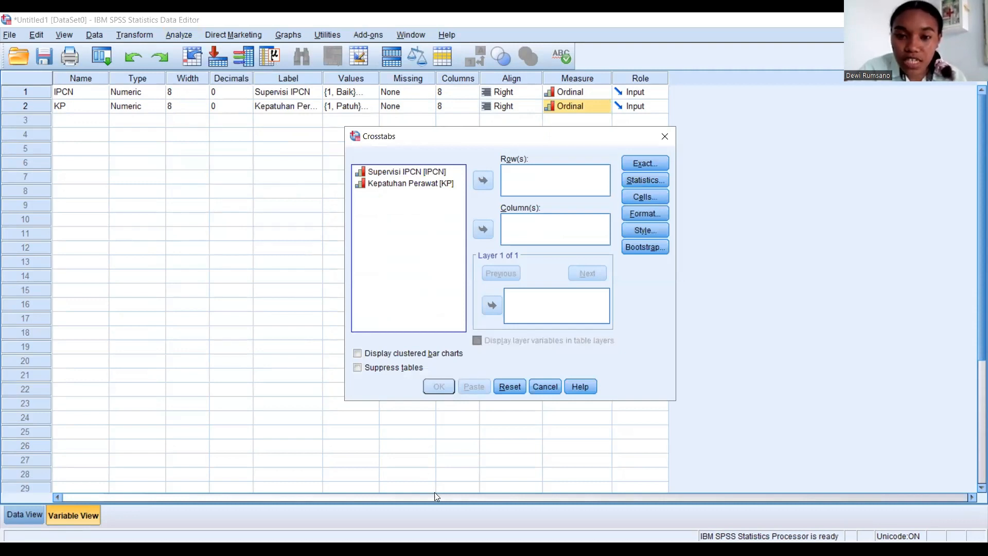
left_click(425, 175)
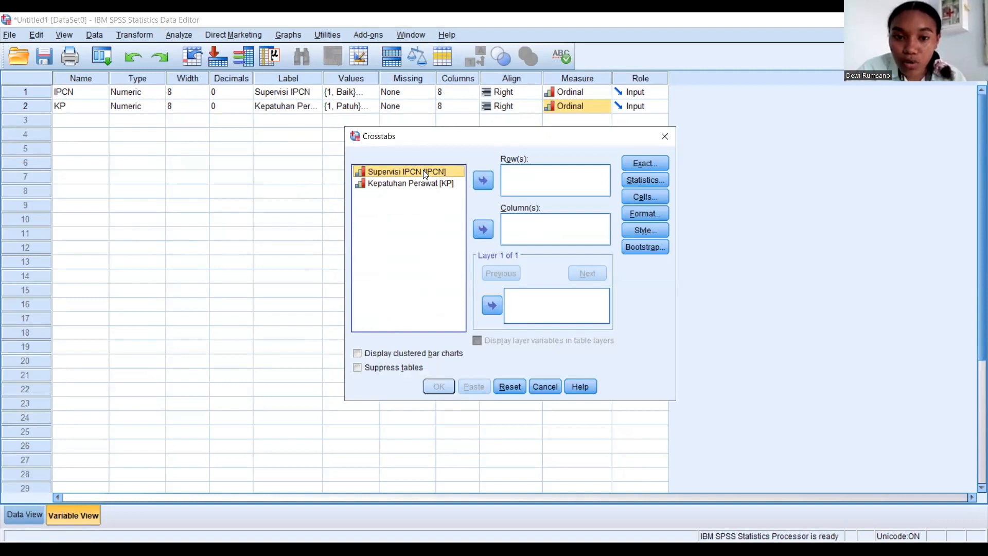
left_click(483, 181)
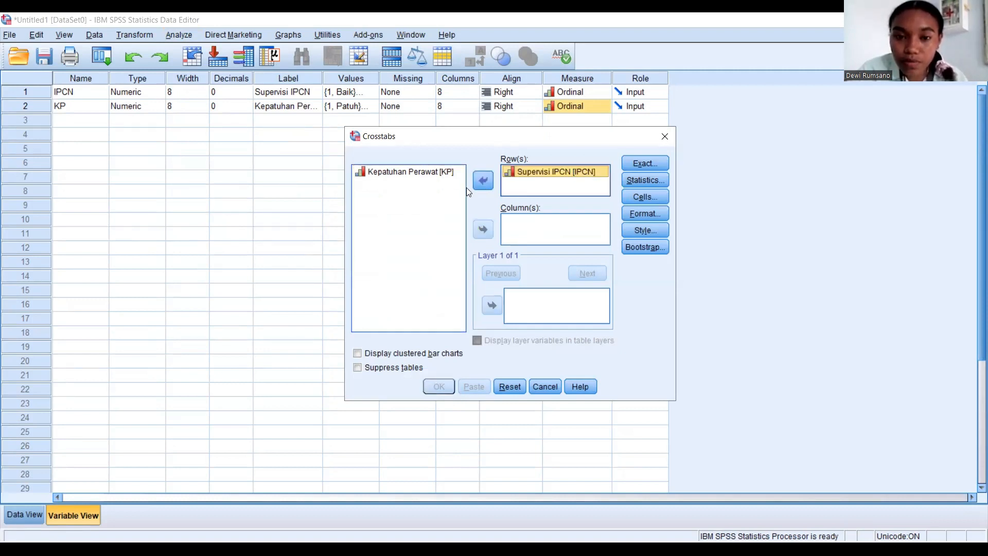
left_click(408, 174)
left_click(407, 174)
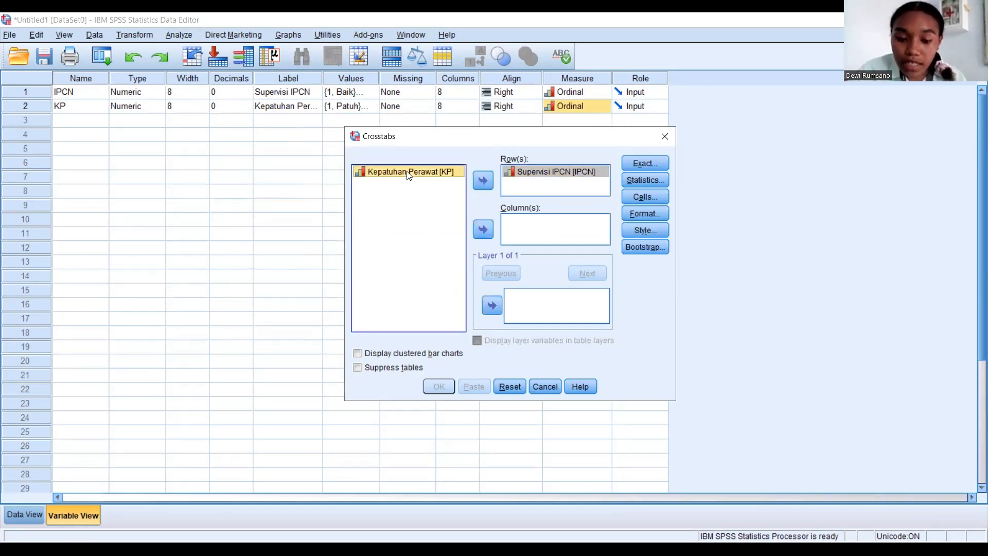
left_click(483, 229)
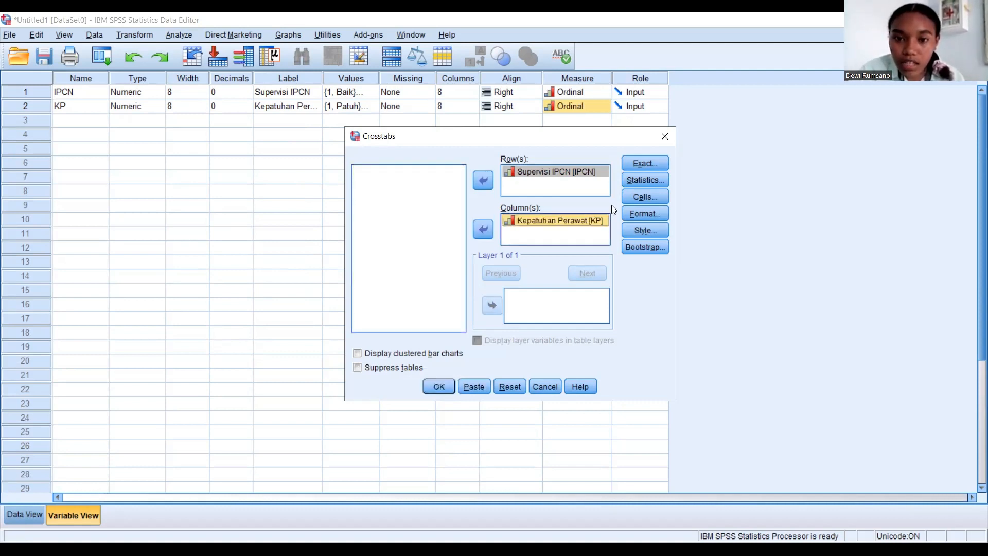
Include the Chi-square statistic in the crosstabs and run the analysis.
left_click(622, 184)
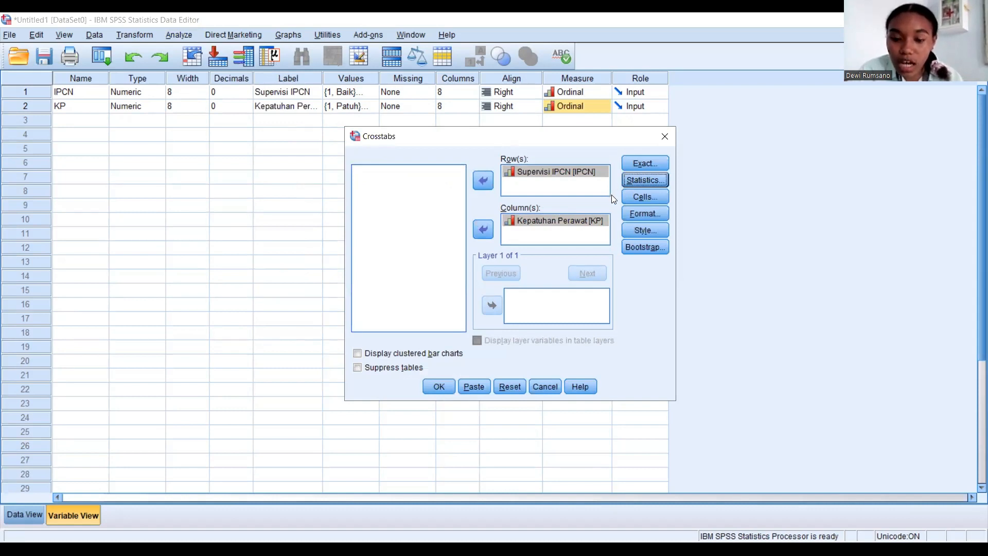
left_click(638, 179)
left_click(661, 194)
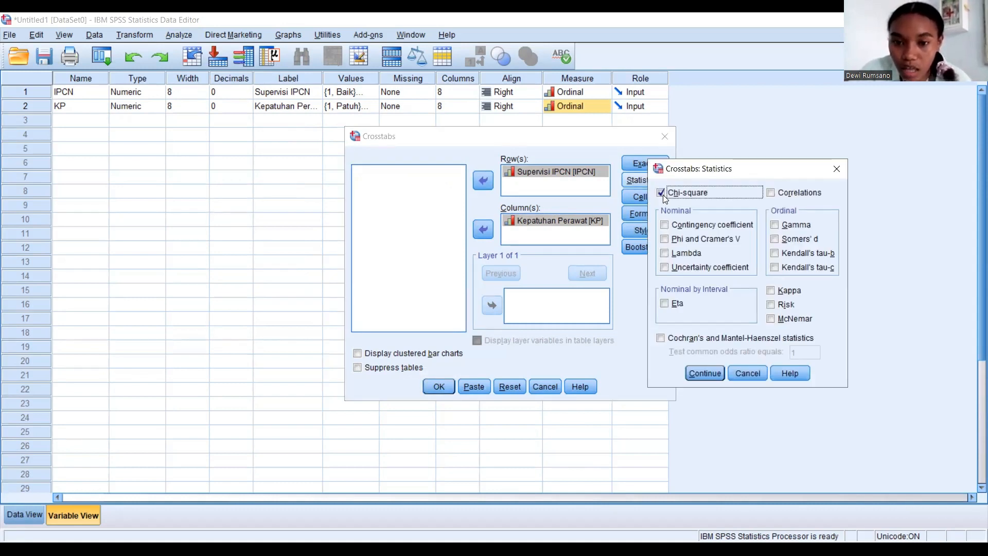
left_click(711, 374)
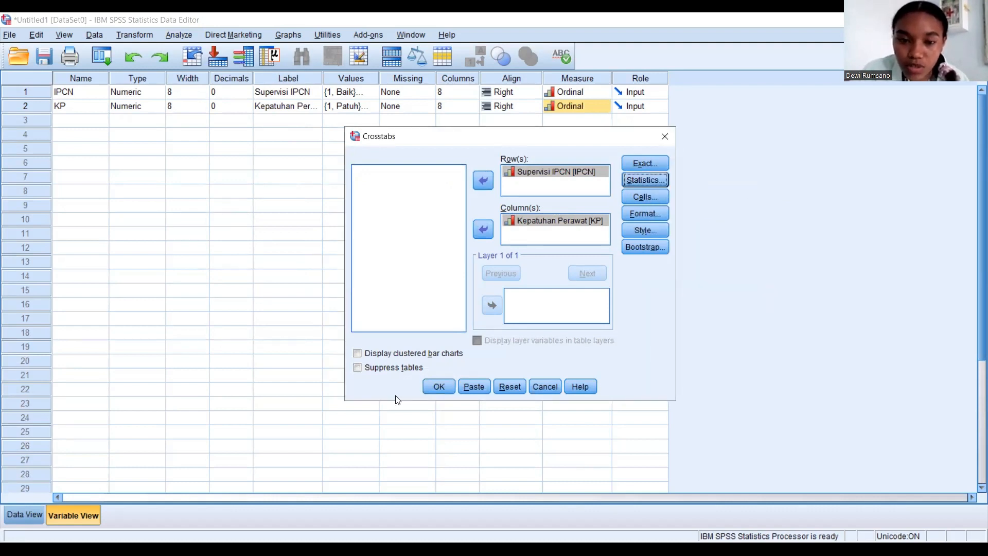
left_click(439, 387)
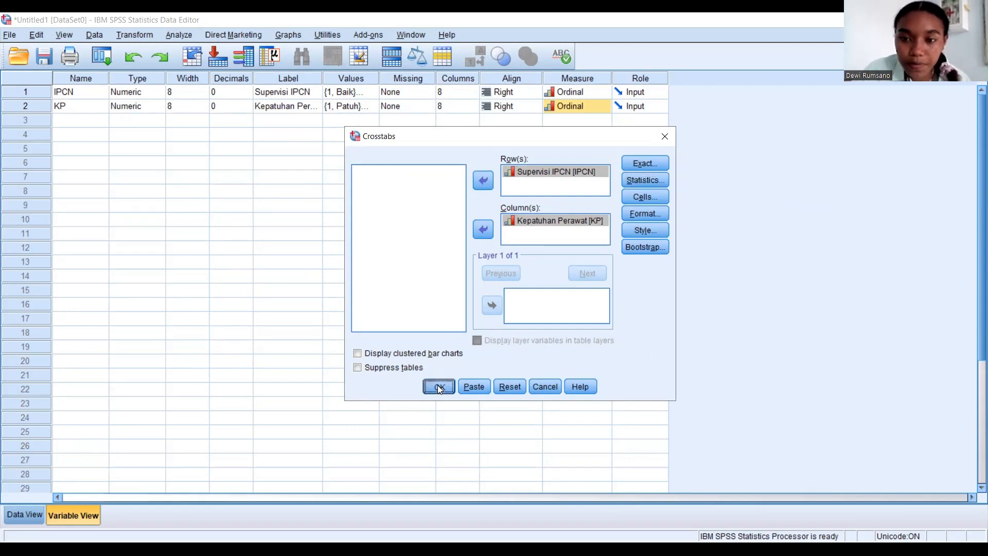